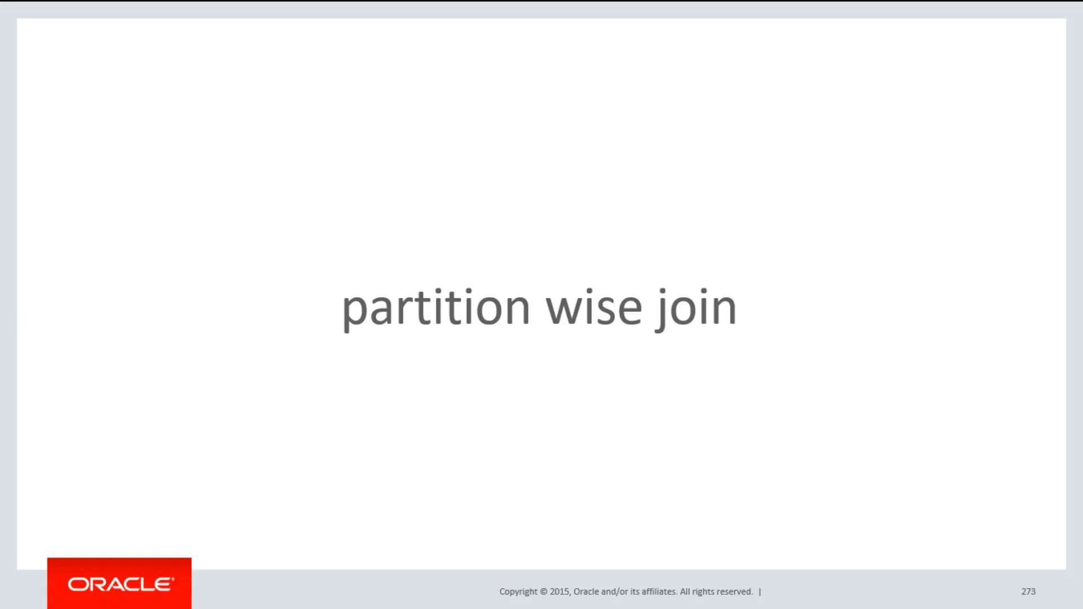
key("Right")
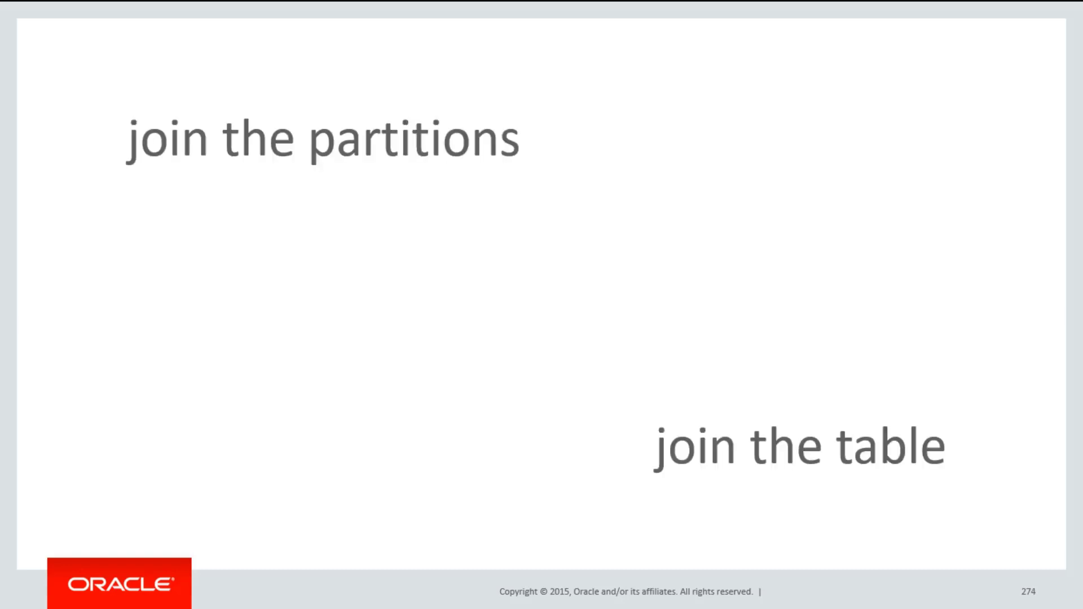